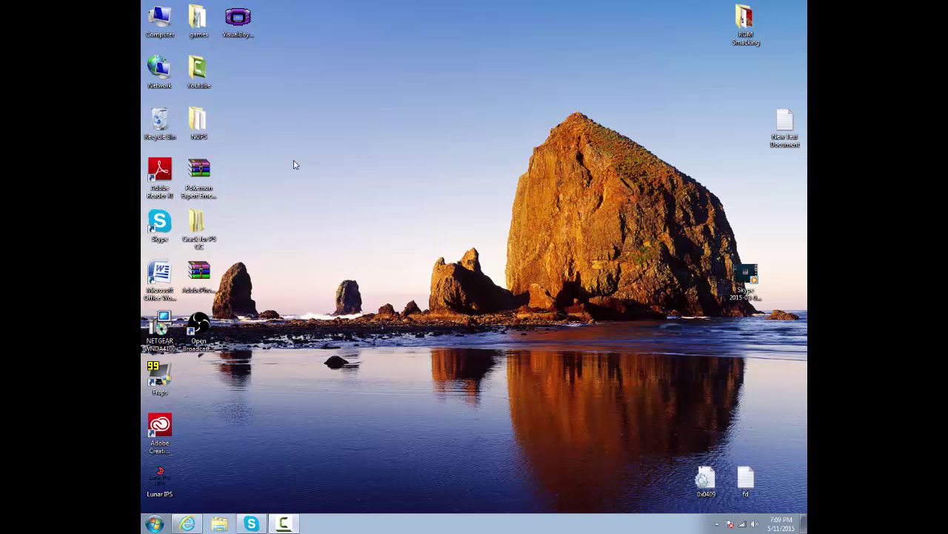
- Close the games folder and search for 'terraria org' in Internet Explorer
{"action": "double_click", "coordinate": [216, 34]}
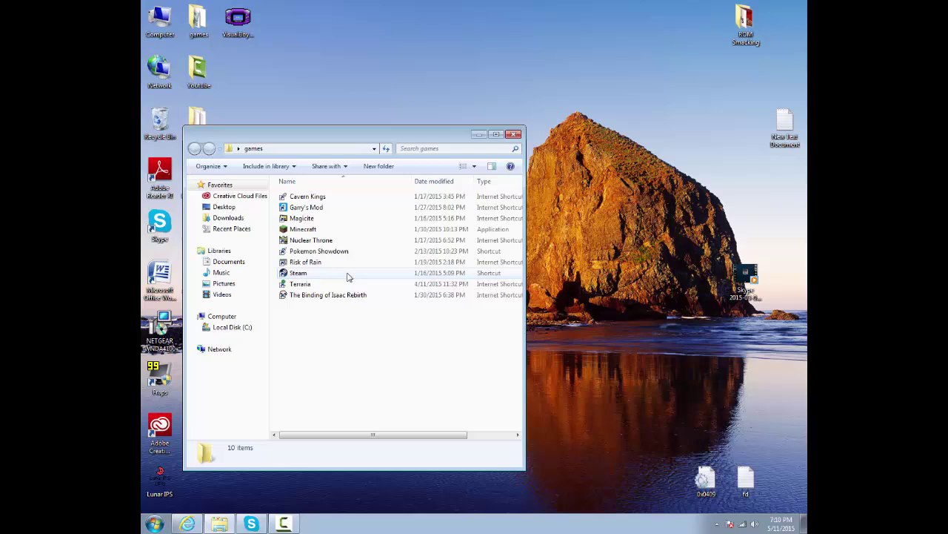
{"action": "left_click", "coordinate": [519, 139]}
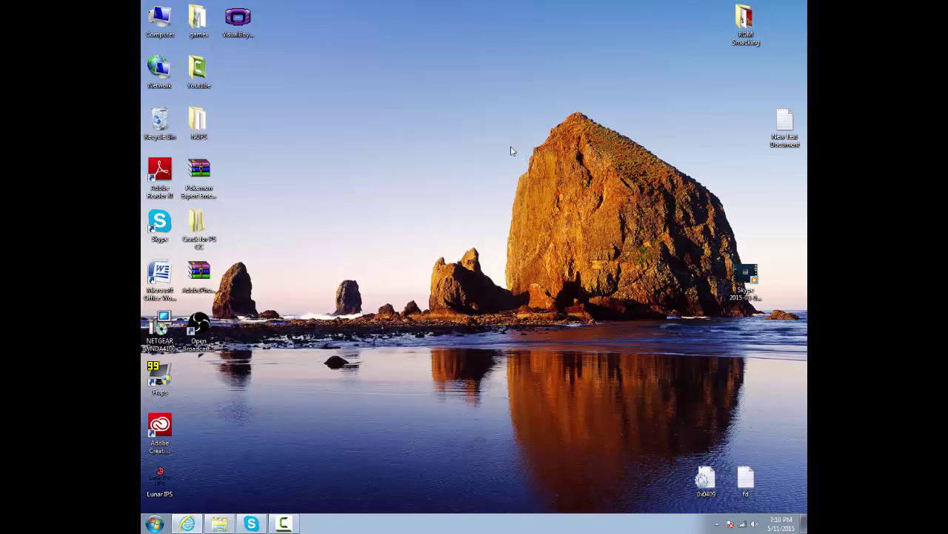
{"action": "left_click", "coordinate": [189, 524]}
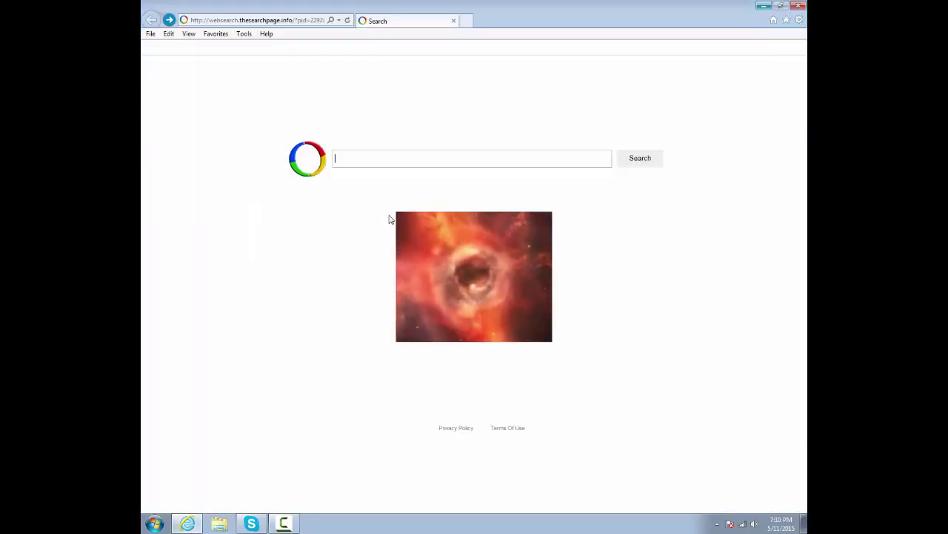
{"action": "type", "text": "terrari"}
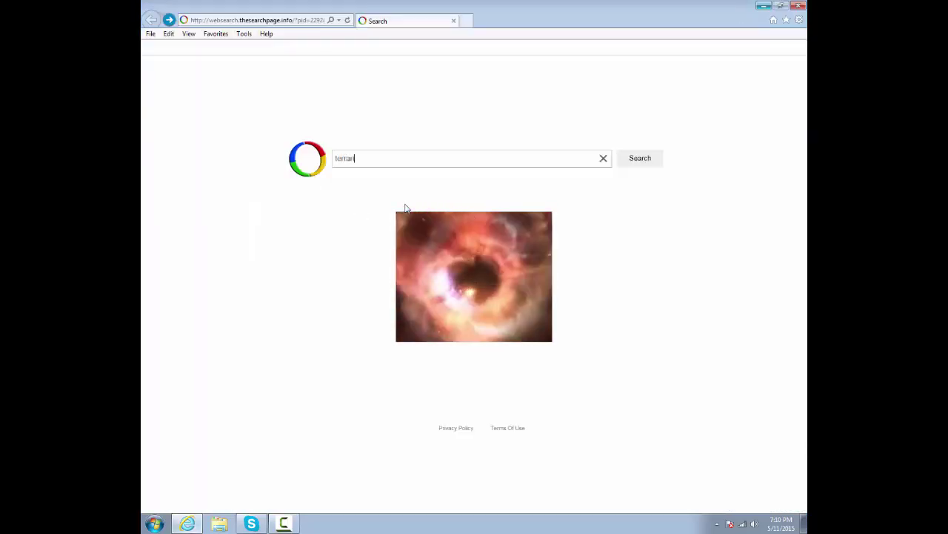
{"action": "type", "text": "a org"}
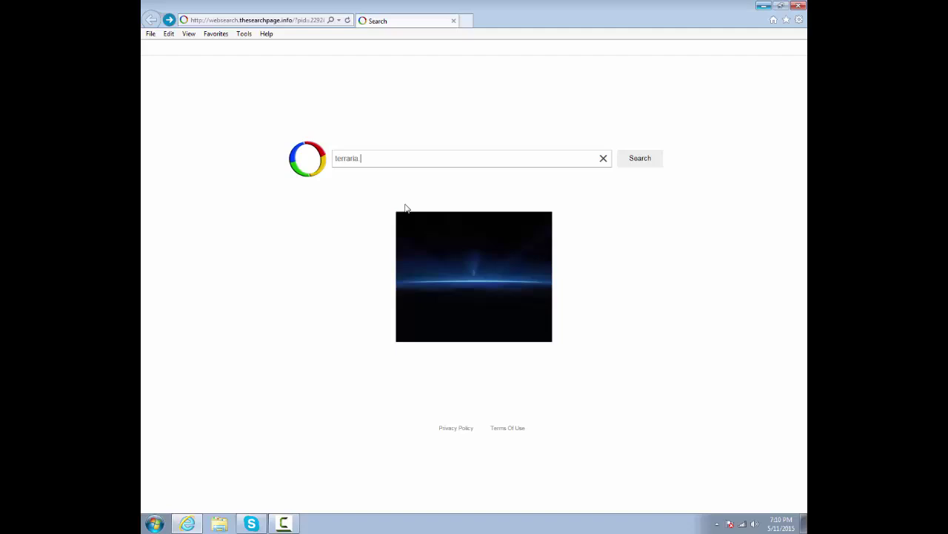
{"action": "key", "text": "Return"}
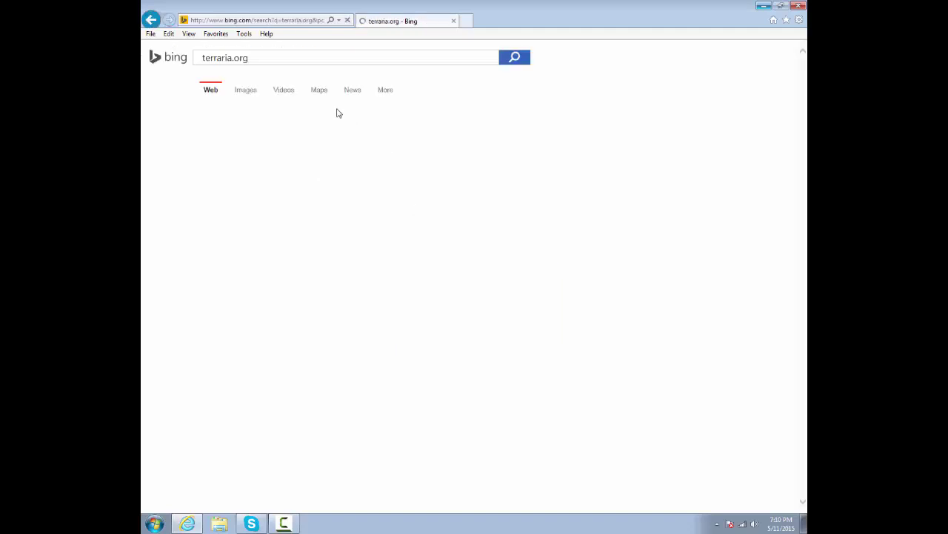
- Go from terraria.org to the forums' Player-Created Game Enhancements section
{"action": "left_click", "coordinate": [250, 141]}
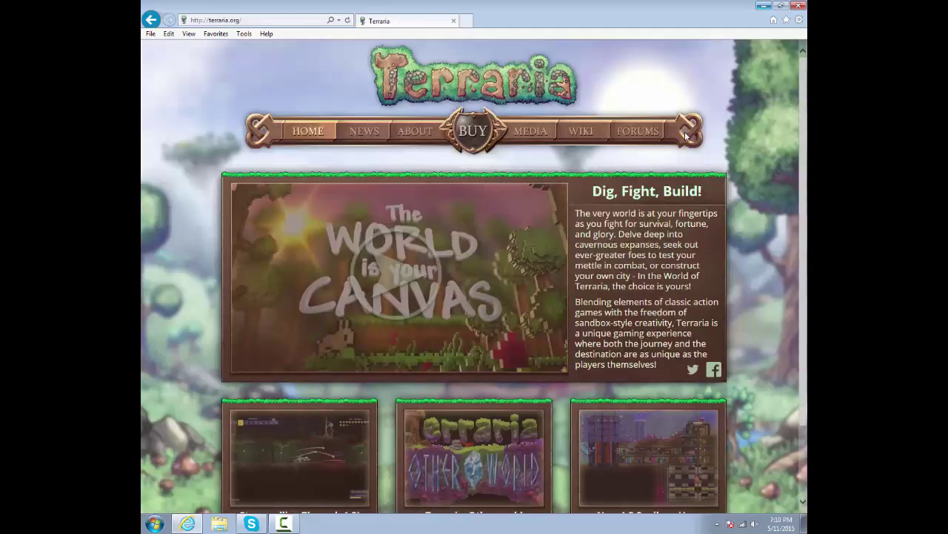
{"action": "left_click", "coordinate": [657, 138]}
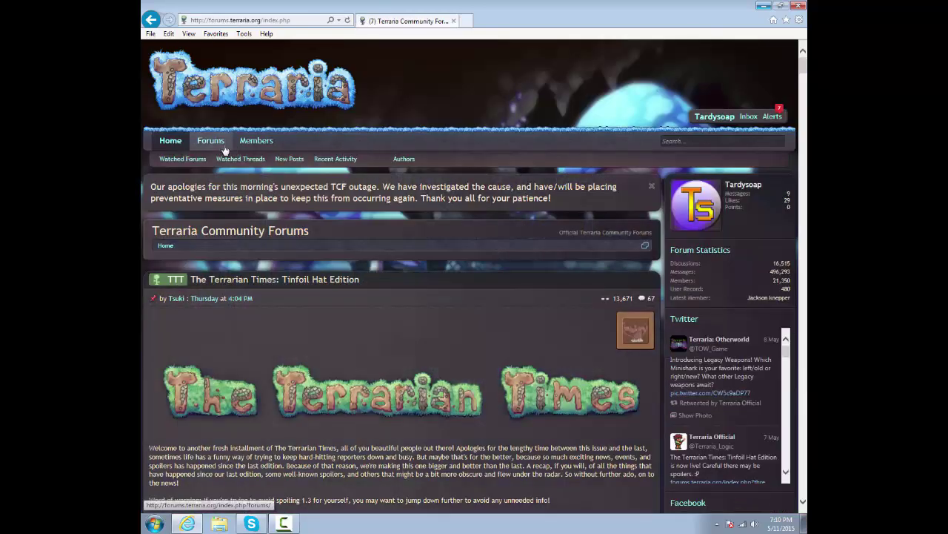
{"action": "left_click", "coordinate": [220, 145]}
{"action": "scroll", "coordinate": [267, 371], "scroll_direction": "down", "scroll_amount": 10}
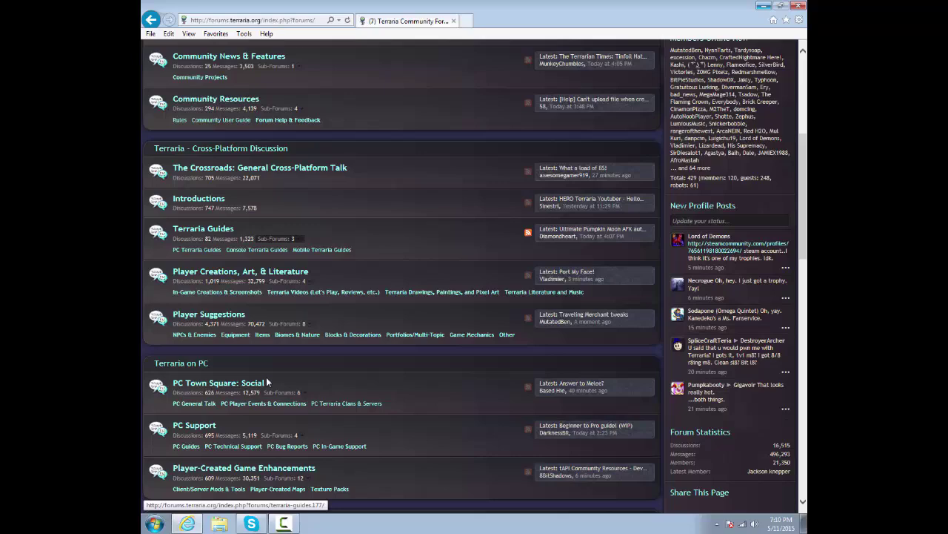
{"action": "left_click", "coordinate": [241, 328]}
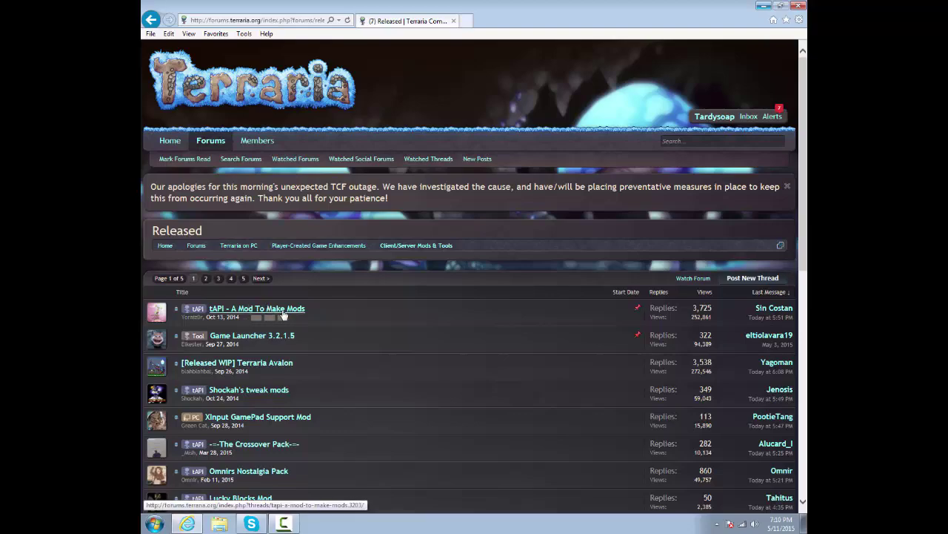
- Open the 'tAPI - A Mod To Make Mods' thread and download and run the latest release, r15.exe
{"action": "left_click", "coordinate": [281, 314]}
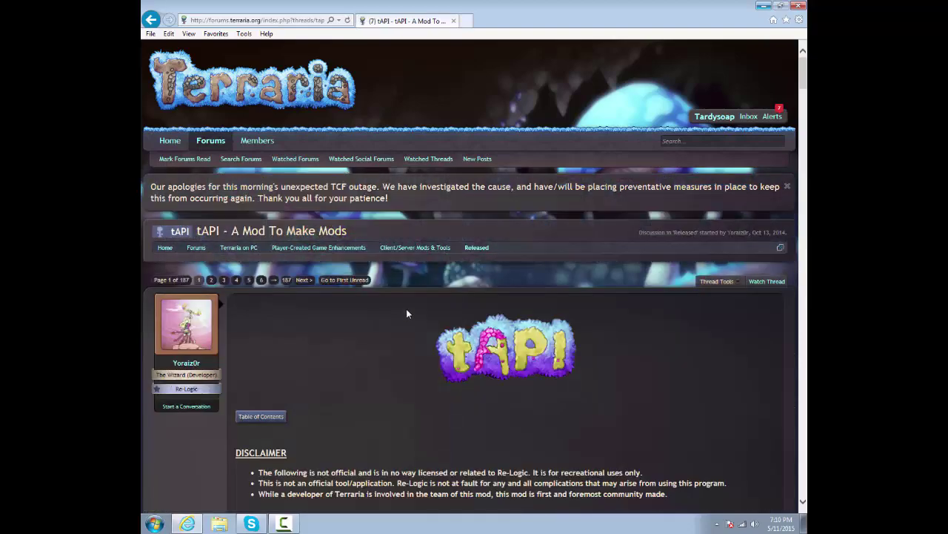
{"action": "scroll", "coordinate": [406, 308], "scroll_direction": "down", "scroll_amount": 8}
{"action": "scroll", "coordinate": [406, 310], "scroll_direction": "down", "scroll_amount": 15}
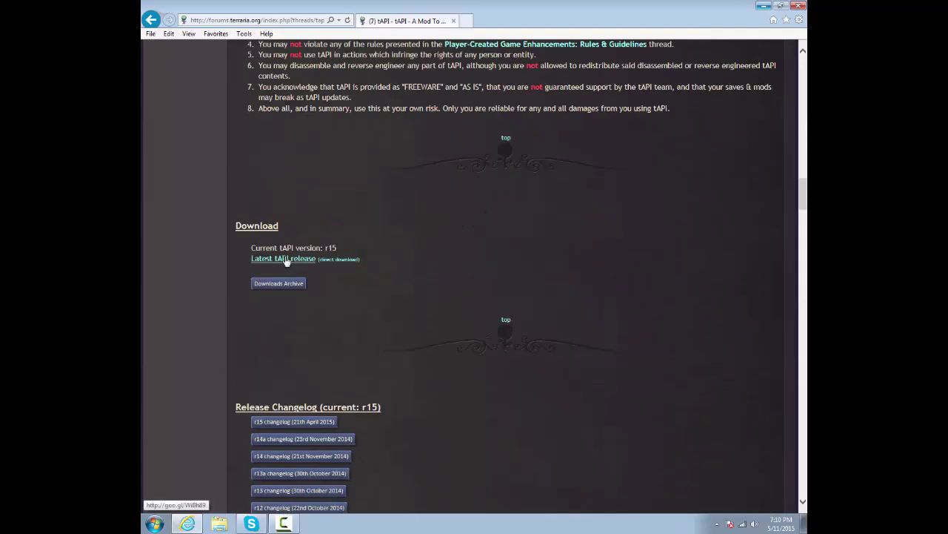
{"action": "left_click_drag", "start_coordinate": [251, 247], "coordinate": [348, 246]}
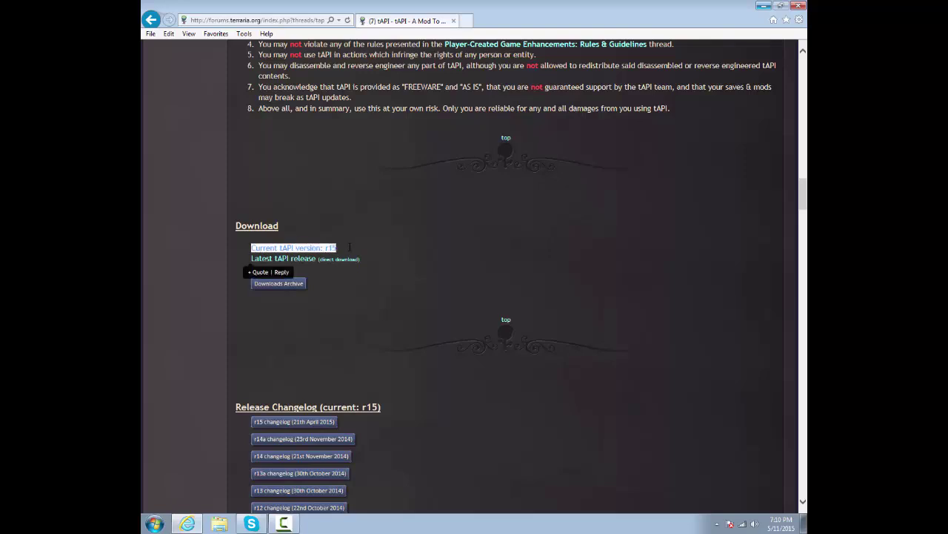
{"action": "left_click", "coordinate": [349, 251]}
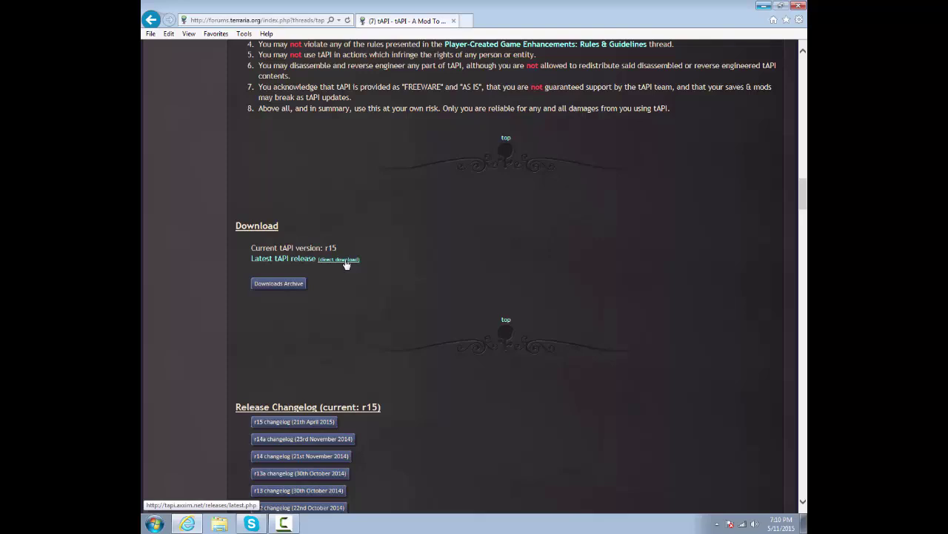
{"action": "left_click", "coordinate": [293, 259]}
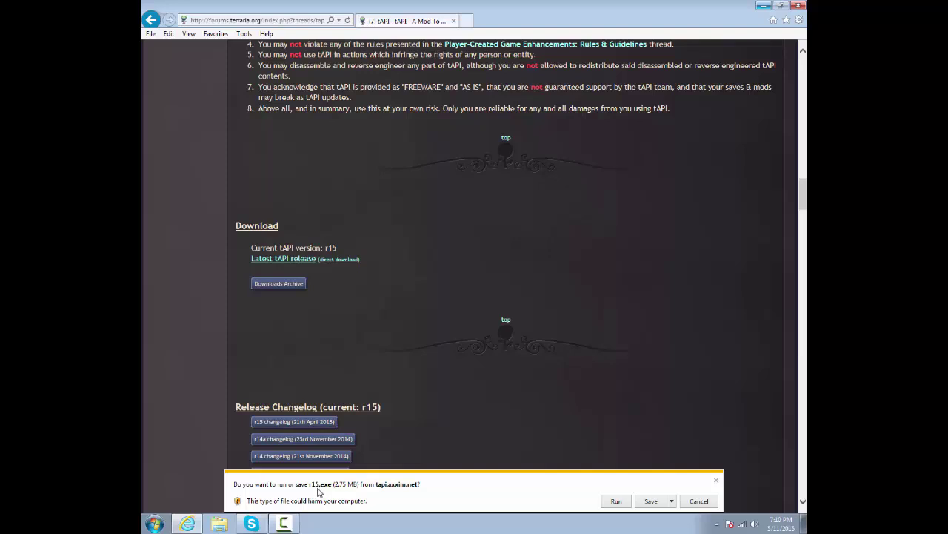
{"action": "left_click", "coordinate": [619, 502]}
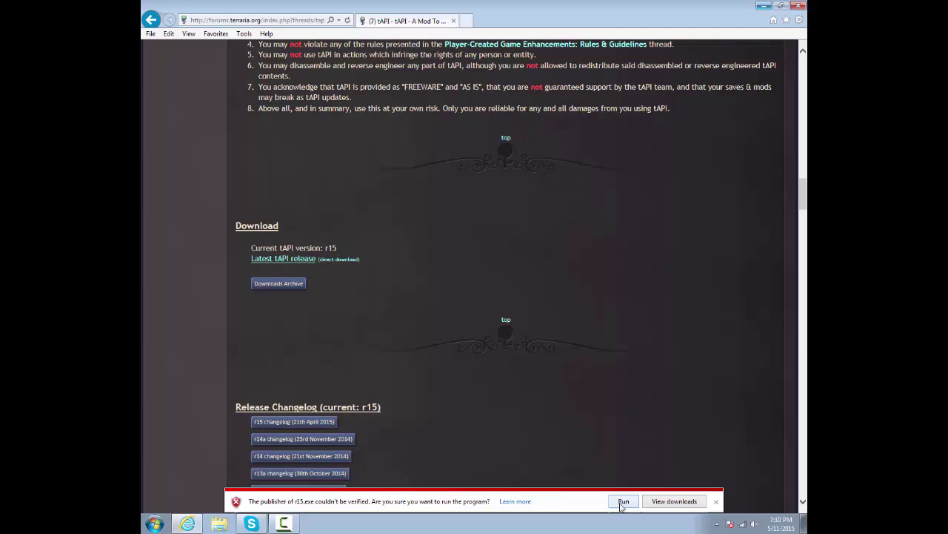
- Run the unverified installer and keep the Steam Terraria folder as the install destination
{"action": "left_click", "coordinate": [624, 502]}
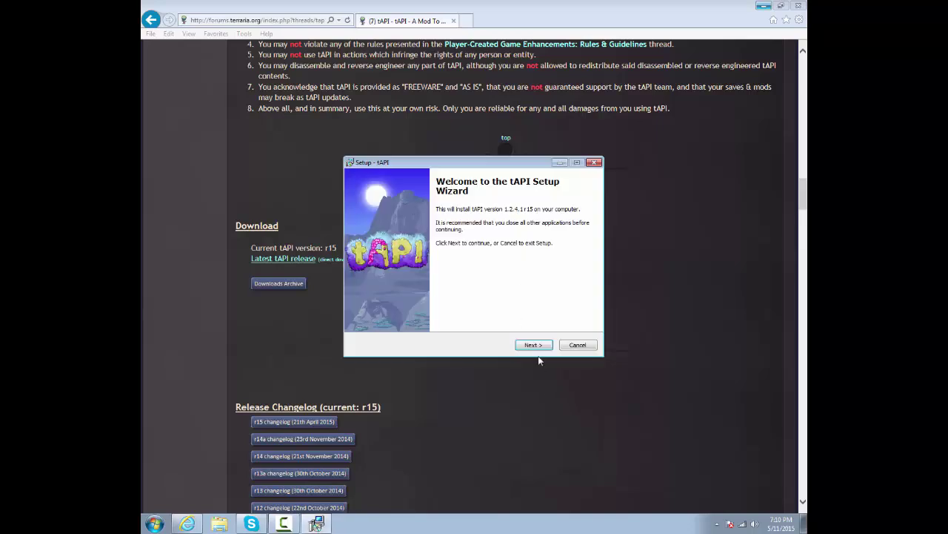
{"action": "left_click", "coordinate": [534, 345]}
{"action": "left_click", "coordinate": [535, 346]}
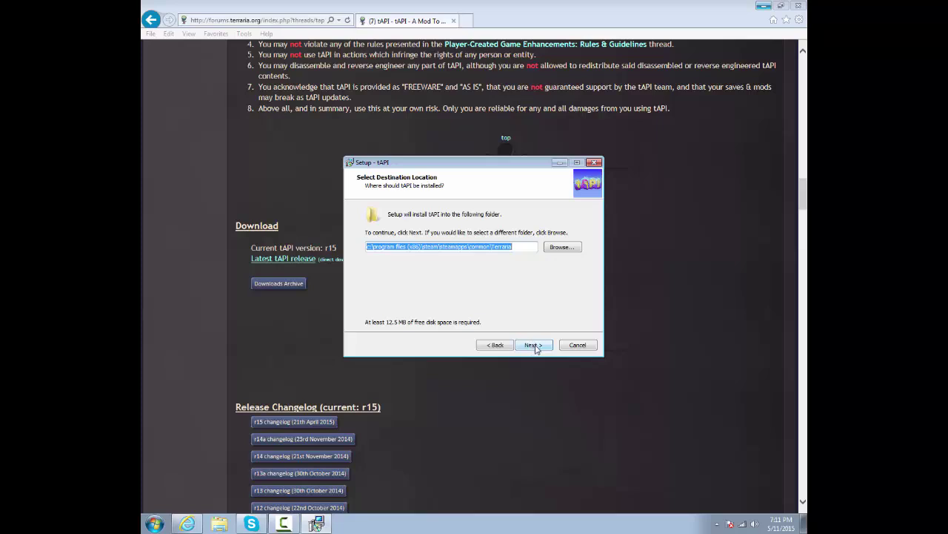
{"action": "left_click", "coordinate": [565, 249]}
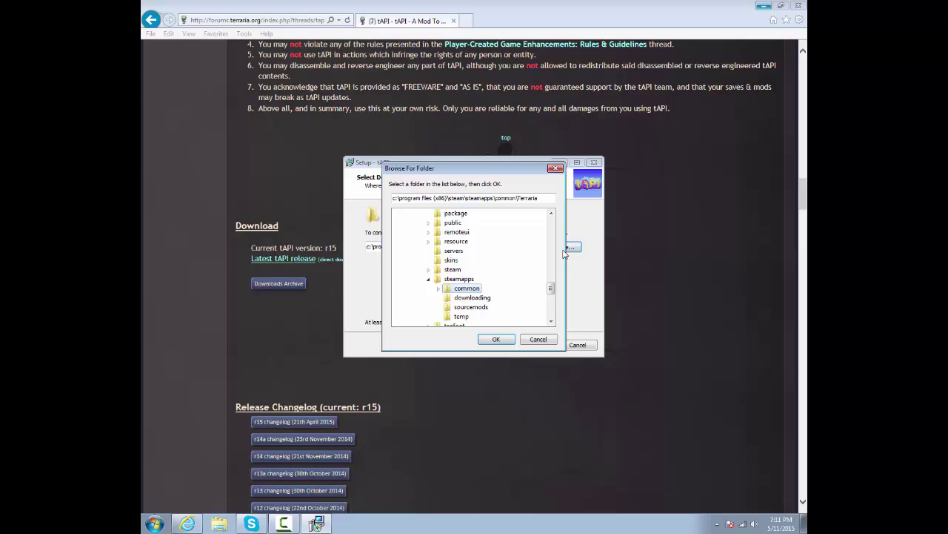
{"action": "scroll", "coordinate": [504, 256], "scroll_direction": "up", "scroll_amount": 15}
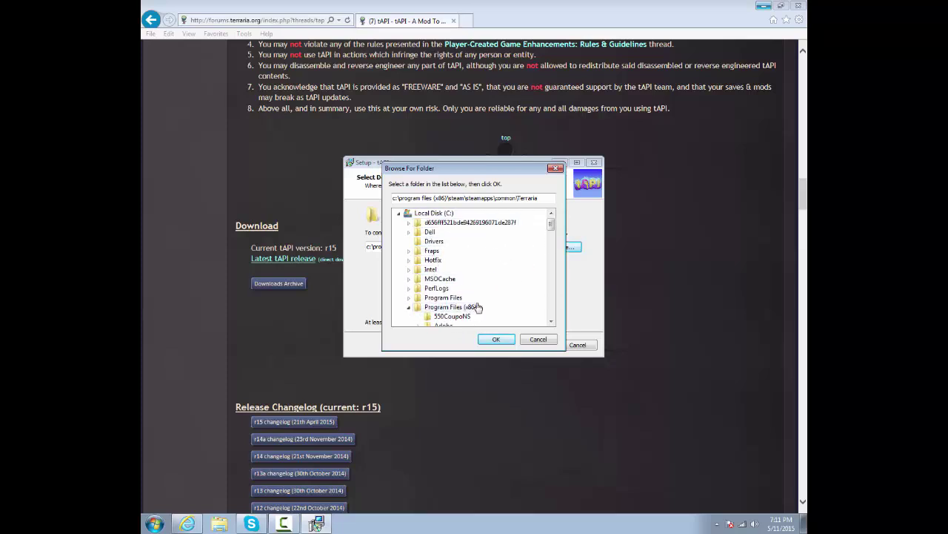
{"action": "scroll", "coordinate": [474, 289], "scroll_direction": "down", "scroll_amount": 3}
{"action": "scroll", "coordinate": [473, 291], "scroll_direction": "down", "scroll_amount": 10}
{"action": "left_click", "coordinate": [541, 341]}
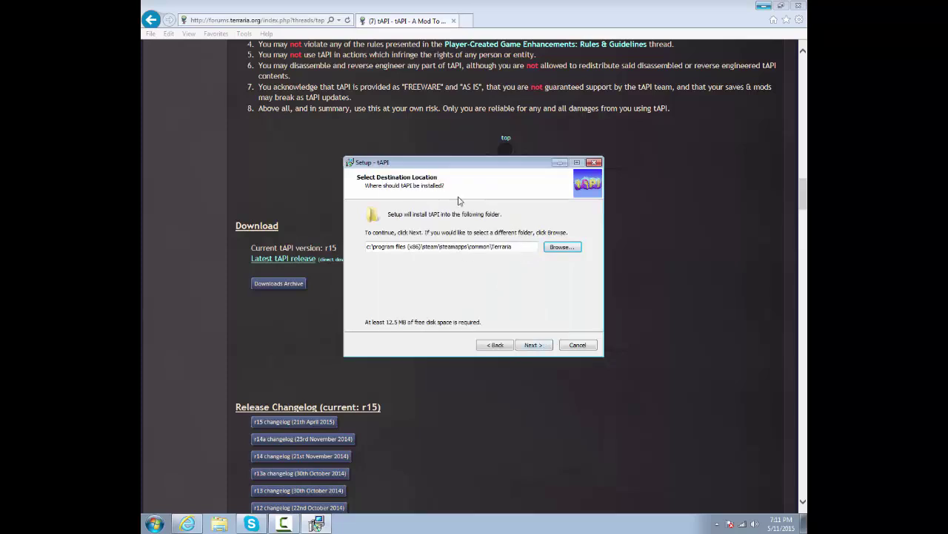
- Accept the desktop icon and .tapi/.tapimod association tasks and start installing tAPI
{"action": "left_click", "coordinate": [535, 346]}
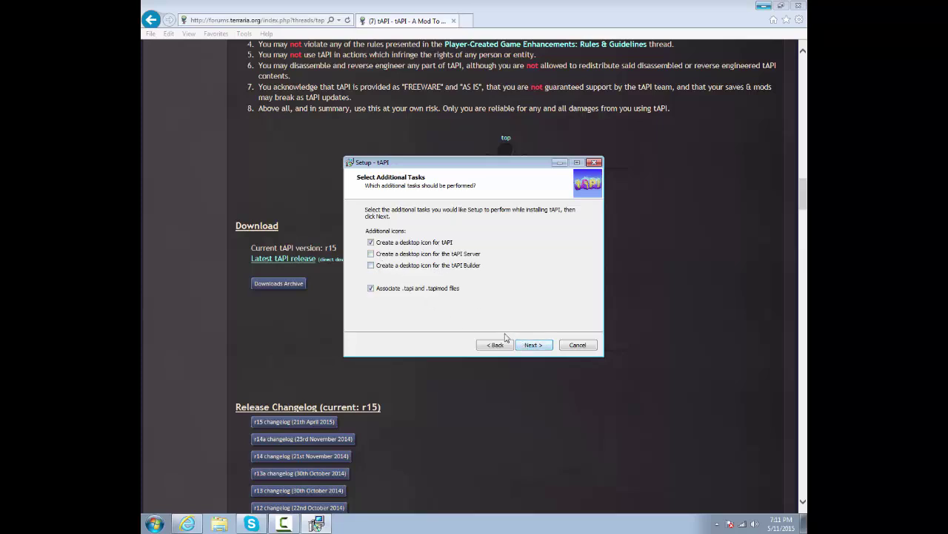
{"action": "left_click", "coordinate": [532, 346]}
{"action": "left_click", "coordinate": [533, 346]}
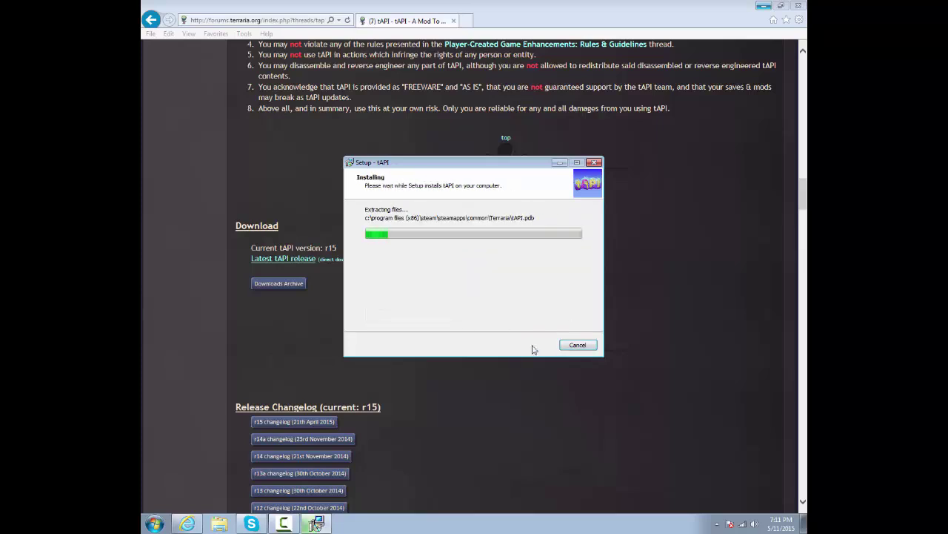
- Finish tAPI setup, minimize the browser, and open Computer
{"action": "left_click", "coordinate": [533, 346]}
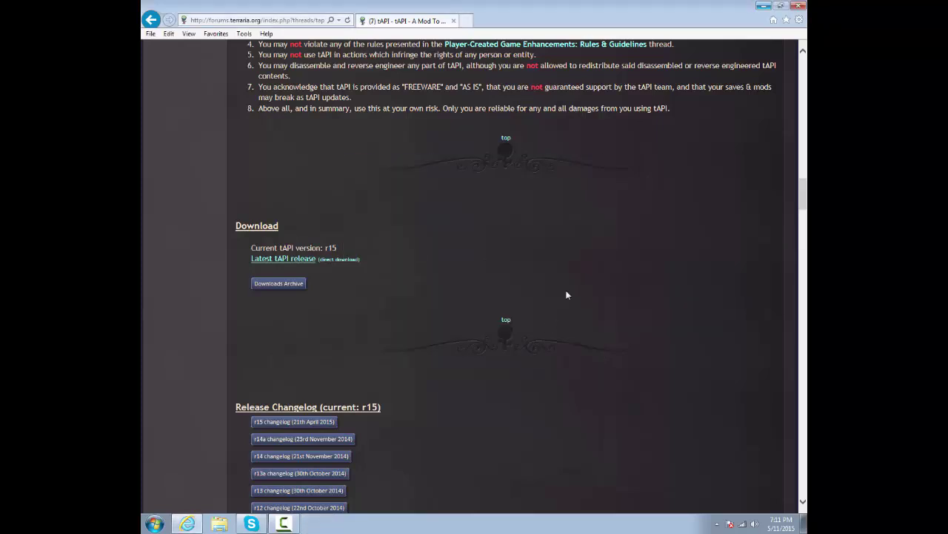
{"action": "scroll", "coordinate": [395, 205], "scroll_direction": "up", "scroll_amount": 5}
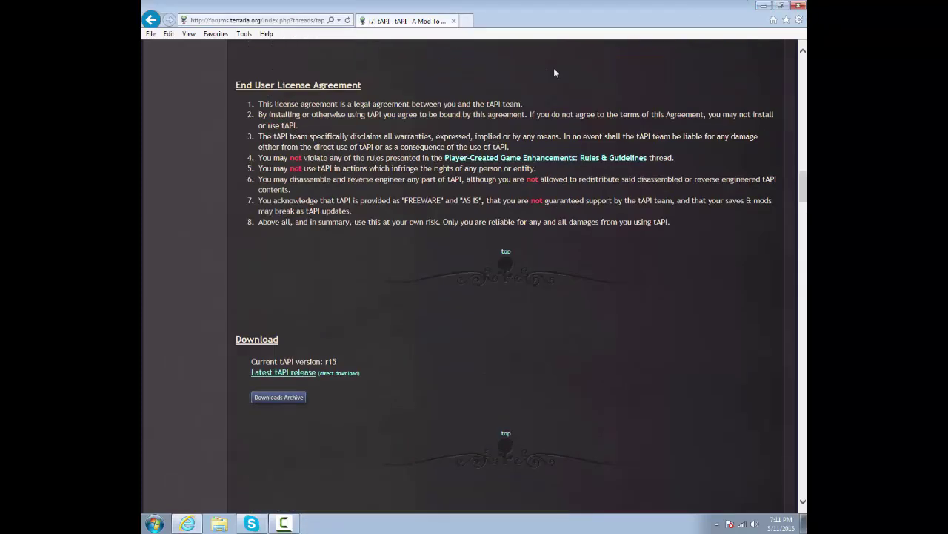
{"action": "left_click", "coordinate": [763, 5]}
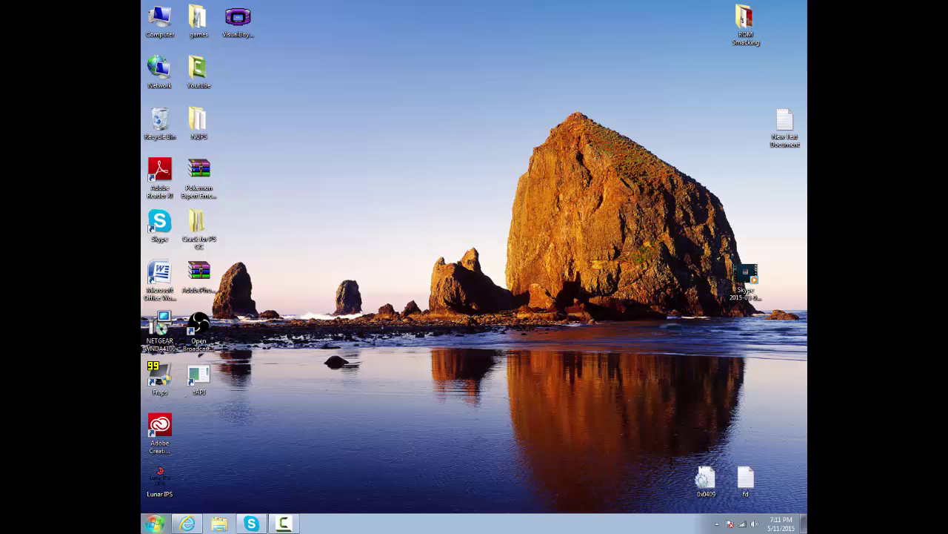
{"action": "left_click", "coordinate": [154, 524]}
{"action": "left_click", "coordinate": [306, 389]}
- Navigate to C:\Program Files (x86)\Steam\steamapps\common\Terraria
{"action": "double_click", "coordinate": [349, 212]}
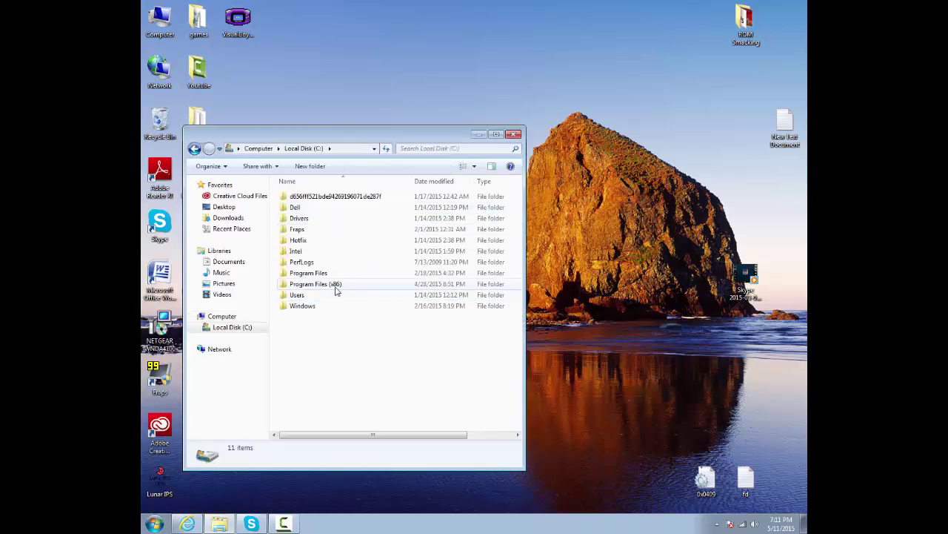
{"action": "double_click", "coordinate": [335, 286]}
{"action": "scroll", "coordinate": [333, 274], "scroll_direction": "down", "scroll_amount": 8}
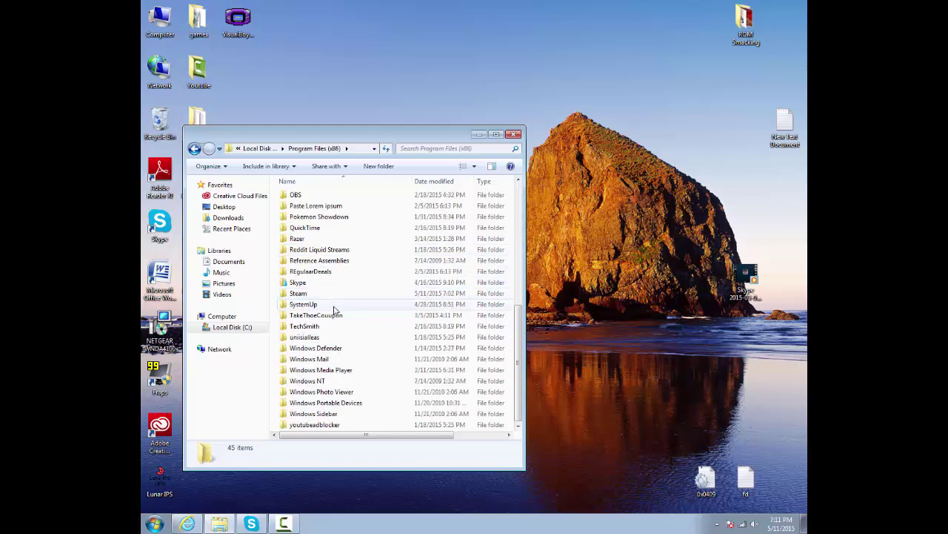
{"action": "double_click", "coordinate": [333, 297]}
{"action": "scroll", "coordinate": [324, 267], "scroll_direction": "down", "scroll_amount": 6}
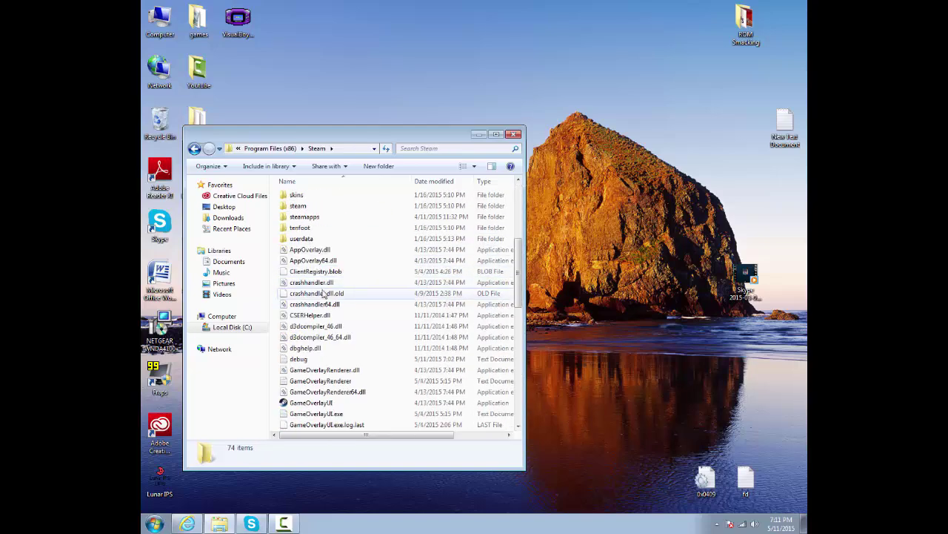
{"action": "scroll", "coordinate": [321, 289], "scroll_direction": "up", "scroll_amount": 2}
{"action": "double_click", "coordinate": [322, 283]}
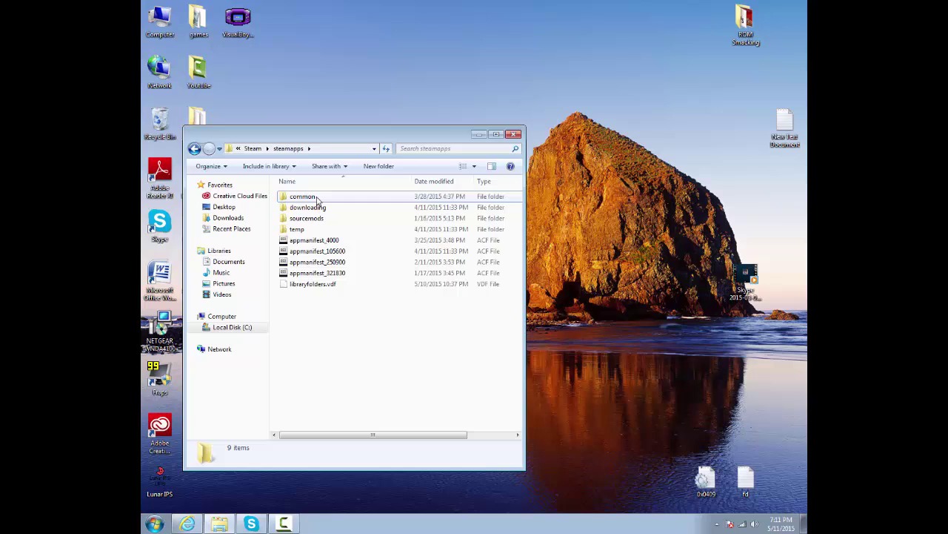
{"action": "double_click", "coordinate": [318, 197]}
{"action": "double_click", "coordinate": [324, 232]}
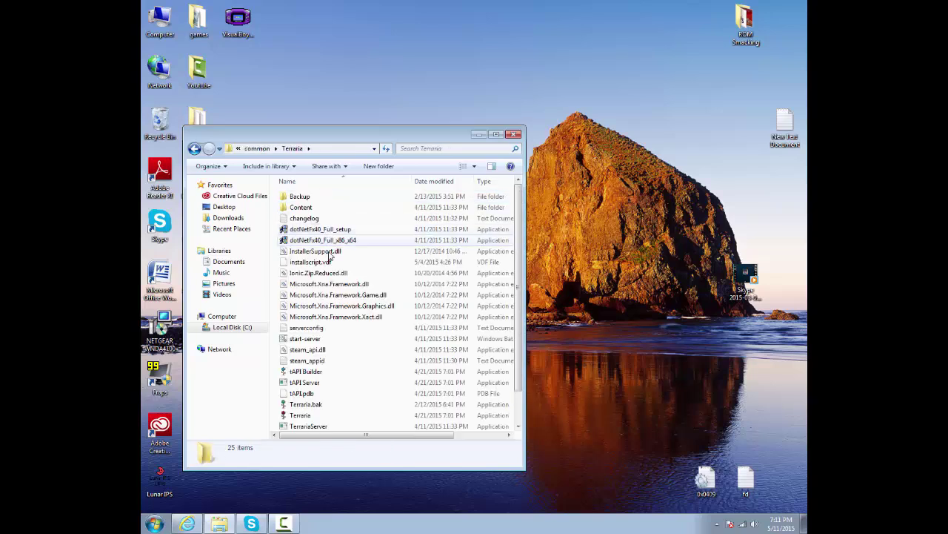
- Launch Terraria from its game folder and check the tAPI desktop shortcut's target
{"action": "scroll", "coordinate": [319, 382], "scroll_direction": "down", "scroll_amount": 2}
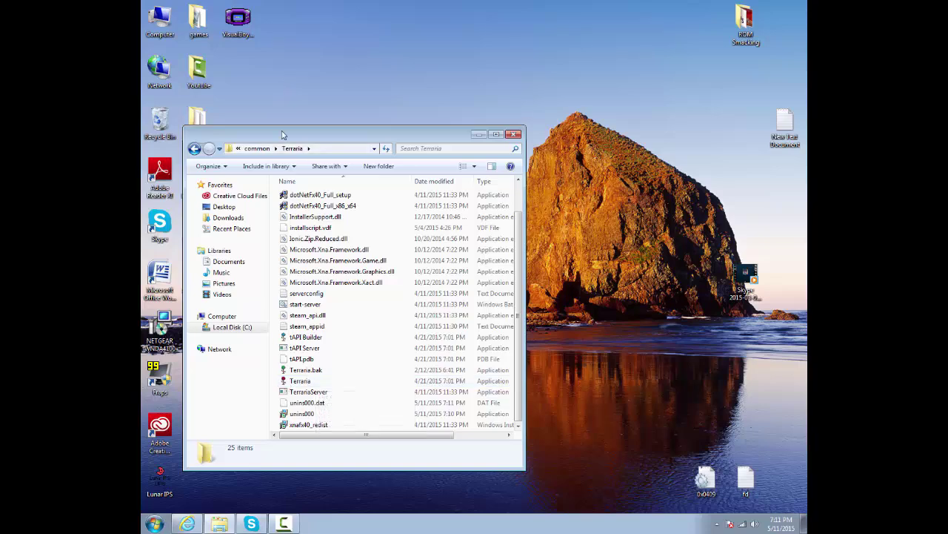
{"action": "left_click_drag", "start_coordinate": [285, 138], "coordinate": [414, 125]}
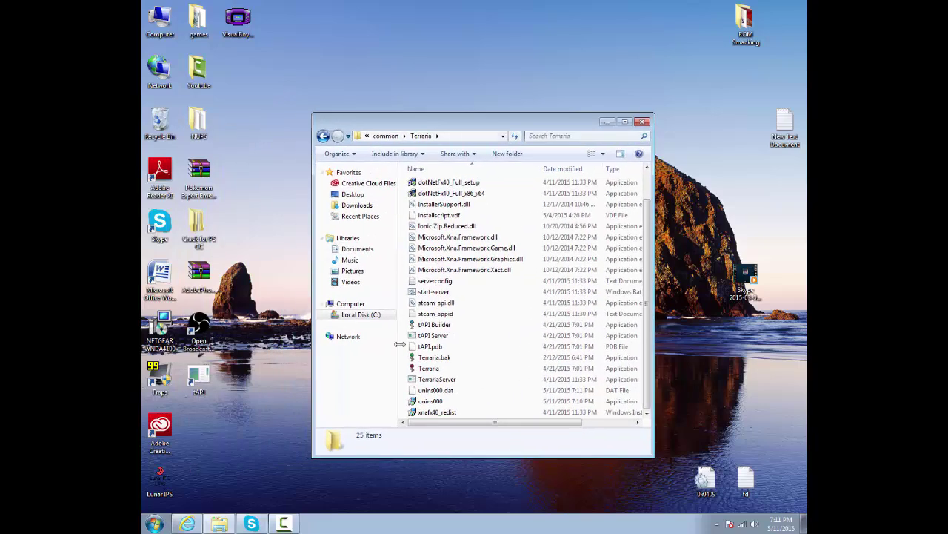
{"action": "double_click", "coordinate": [448, 374]}
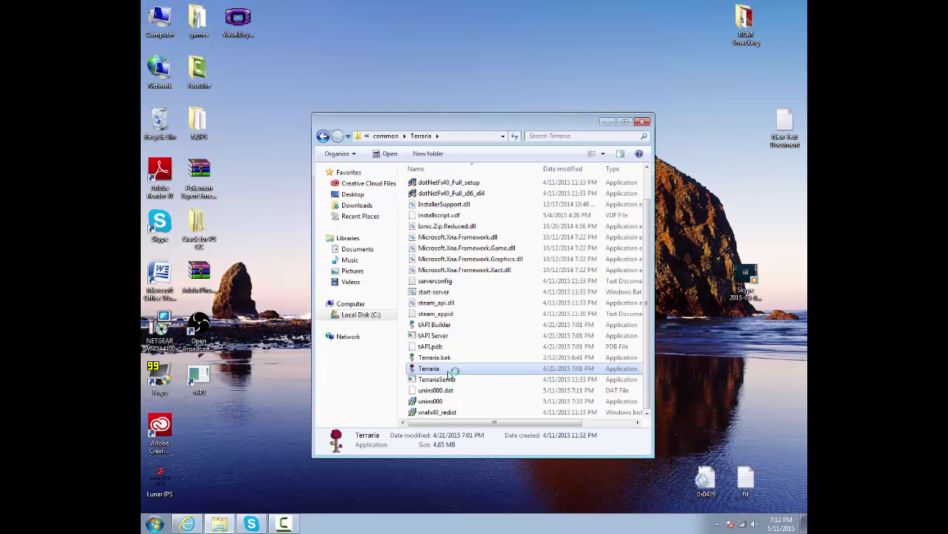
{"action": "left_click", "coordinate": [211, 378]}
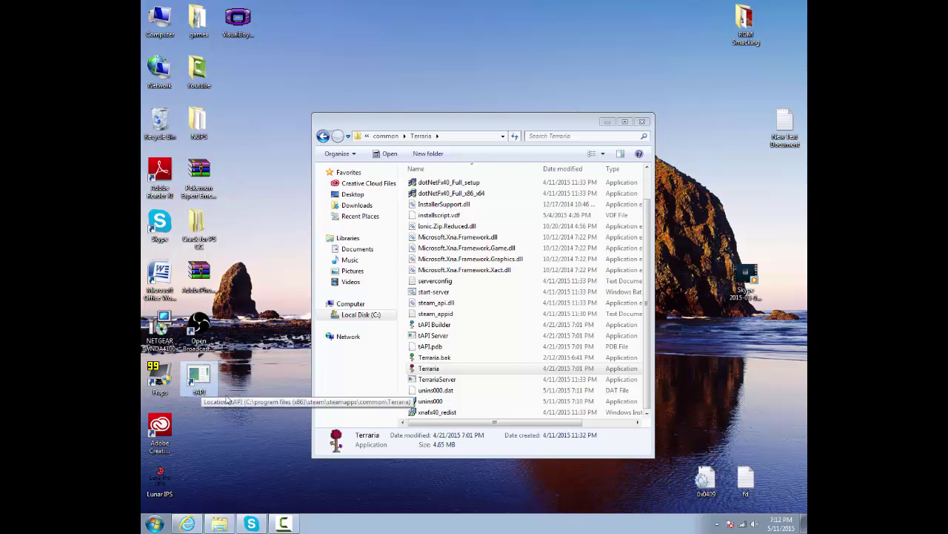
- Return to the Terraria game folder while tAPI loads its mods to the main menu
{"action": "left_click", "coordinate": [426, 373]}
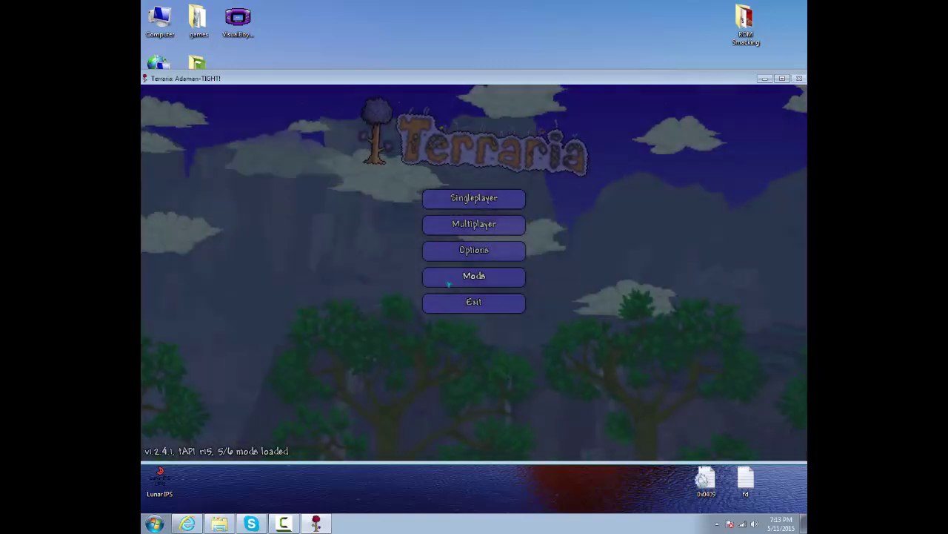
- Open tAPI's Mods list and its local mod directory, then return to the tAPI thread in Internet Explorer
{"action": "left_click", "coordinate": [474, 275]}
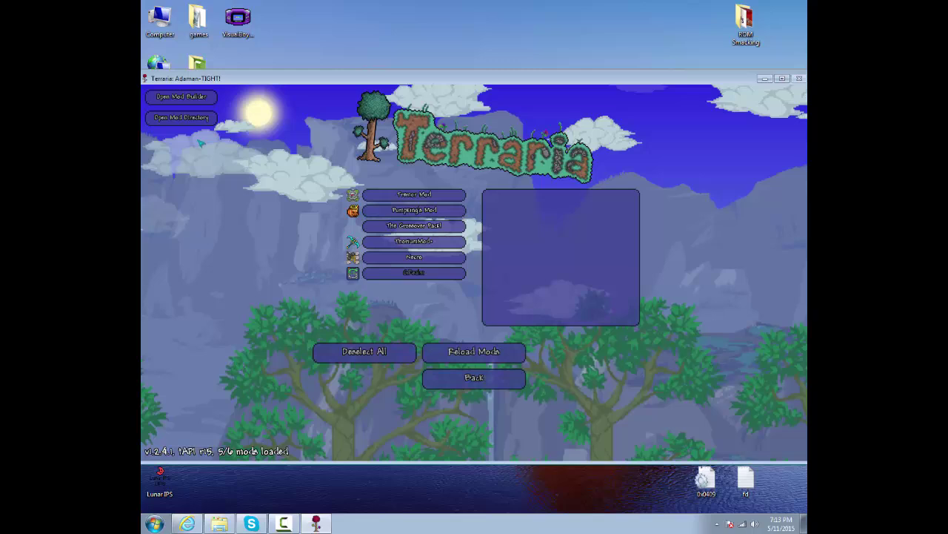
{"action": "left_click", "coordinate": [181, 117]}
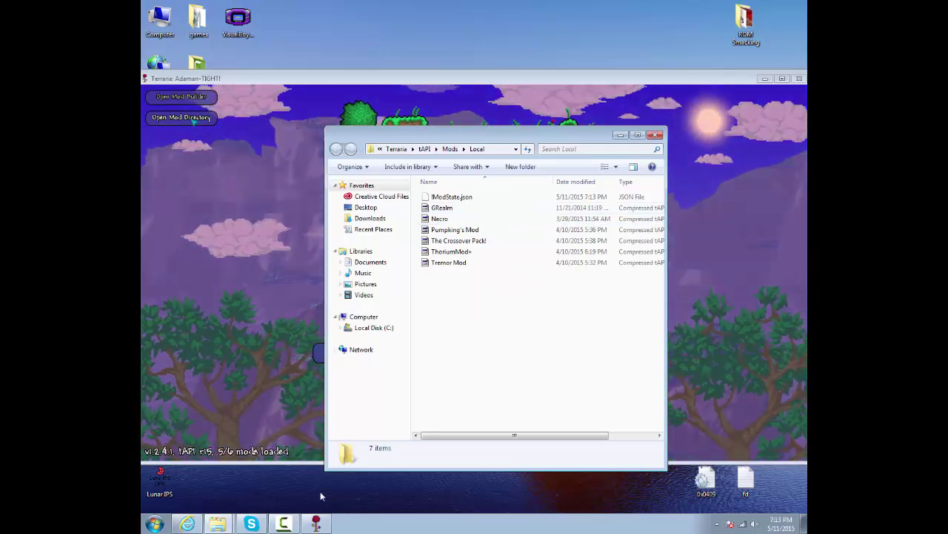
{"action": "left_click", "coordinate": [187, 524]}
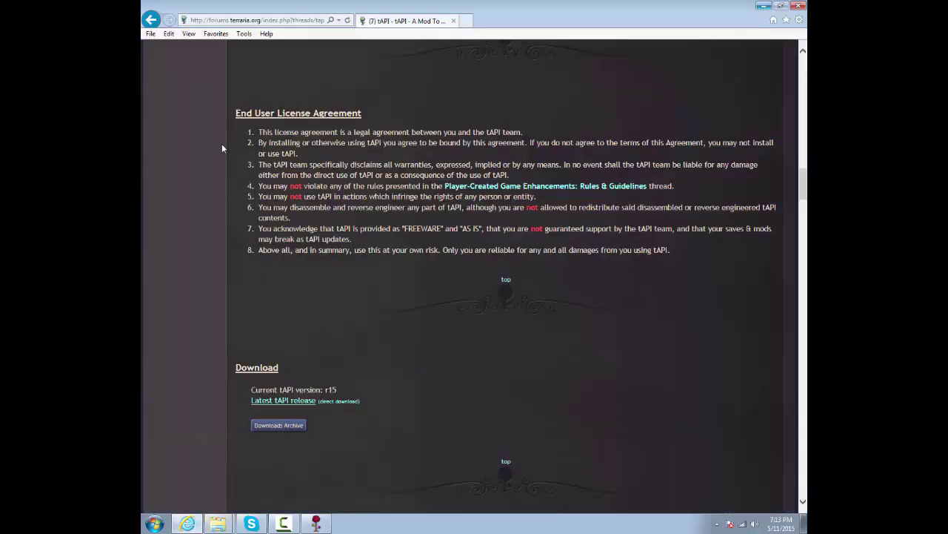
- Go back to the Released list, find the Thorium Mod+ thread, and download Thorium Mod (r15) V1.4.02.zip
{"action": "scroll", "coordinate": [189, 89], "scroll_direction": "up", "scroll_amount": 10}
{"action": "left_click", "coordinate": [152, 21]}
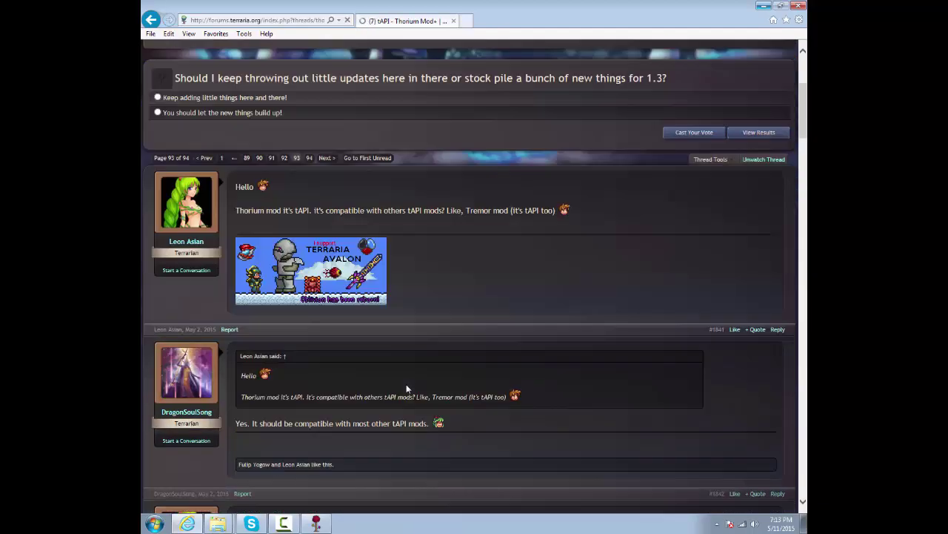
{"action": "scroll", "coordinate": [406, 378], "scroll_direction": "down", "scroll_amount": 20}
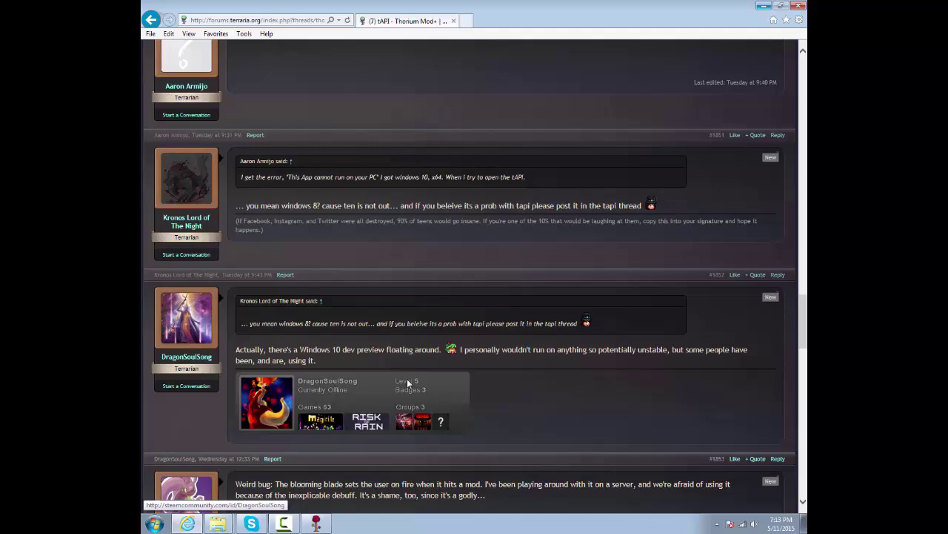
{"action": "scroll", "coordinate": [409, 378], "scroll_direction": "down", "scroll_amount": 5}
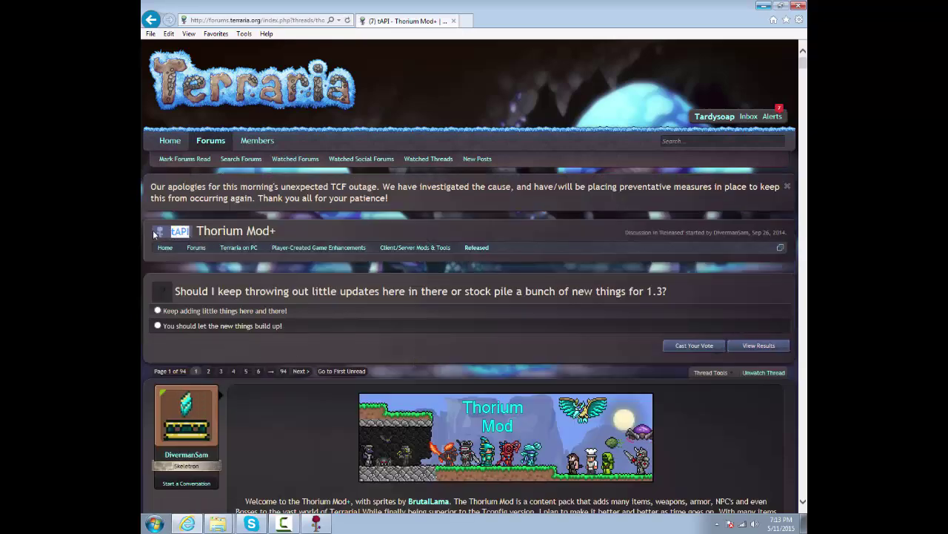
{"action": "scroll", "coordinate": [326, 317], "scroll_direction": "down", "scroll_amount": 15}
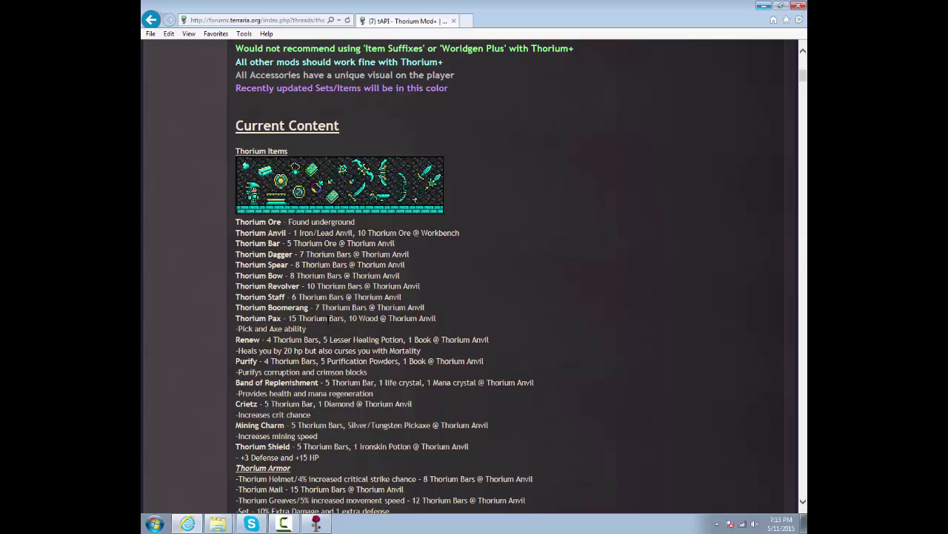
{"action": "scroll", "coordinate": [327, 317], "scroll_direction": "down", "scroll_amount": 20}
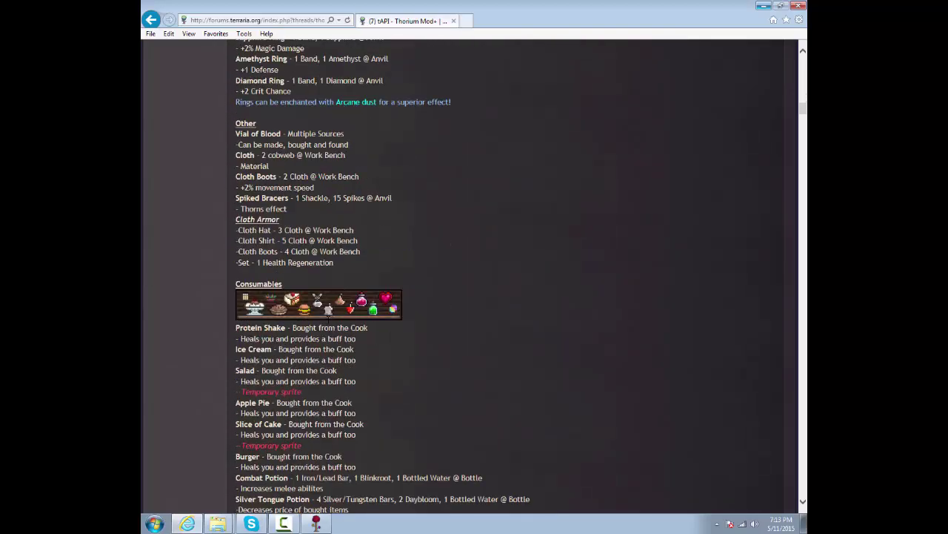
{"action": "scroll", "coordinate": [327, 317], "scroll_direction": "down", "scroll_amount": 10}
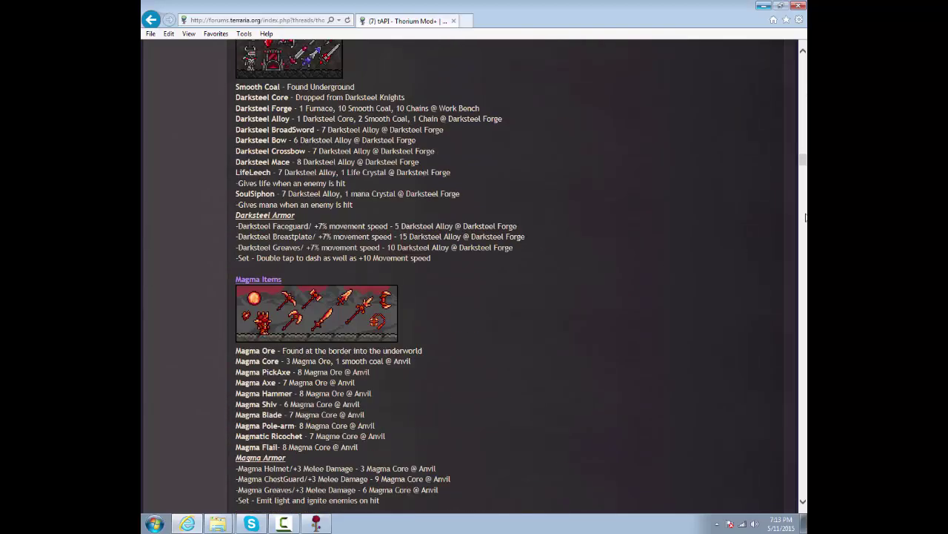
{"action": "mouse_move", "coordinate": [801, 154]}
{"action": "left_mouse_down"}
{"action": "mouse_move", "coordinate": [800, 343]}
{"action": "mouse_move", "coordinate": [789, 389]}
{"action": "left_mouse_up"}
{"action": "scroll", "coordinate": [665, 371], "scroll_direction": "down", "scroll_amount": 10}
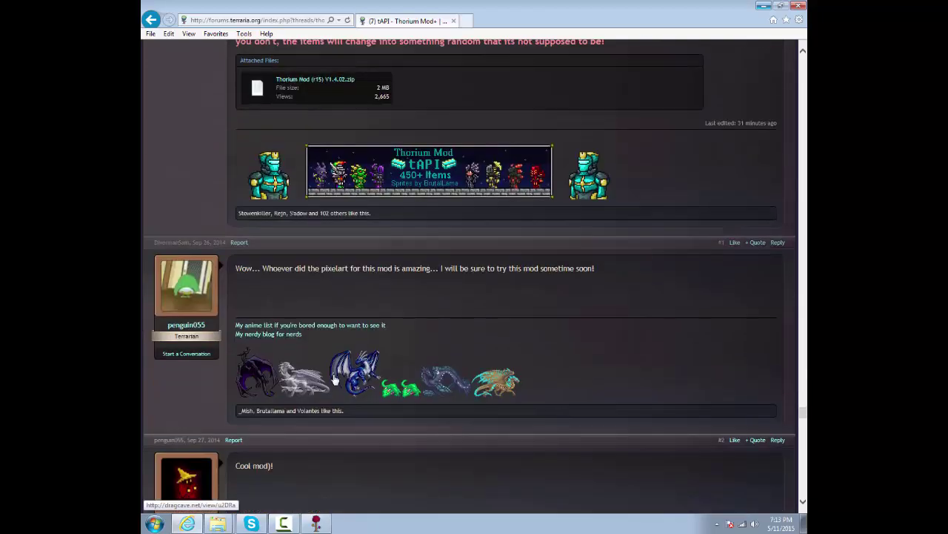
{"action": "scroll", "coordinate": [303, 379], "scroll_direction": "up", "scroll_amount": 4}
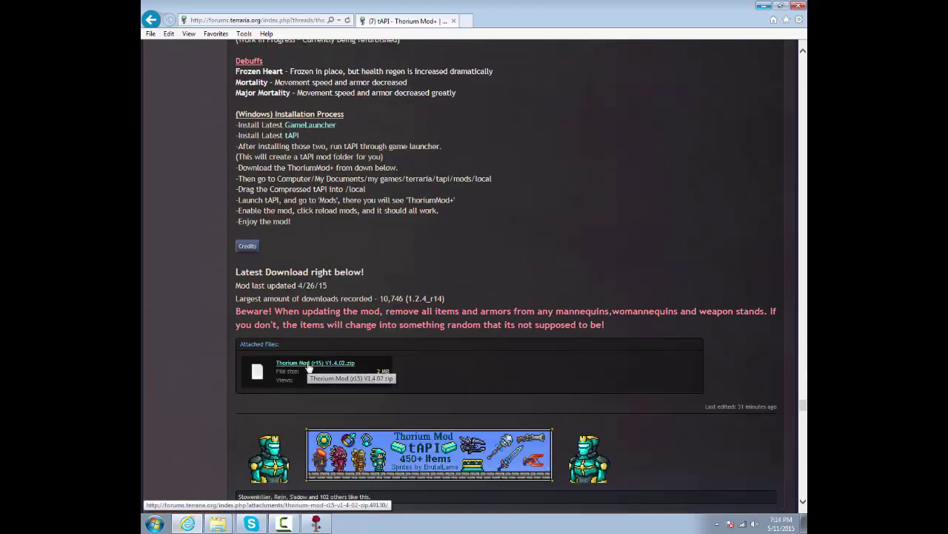
{"action": "left_click", "coordinate": [308, 363]}
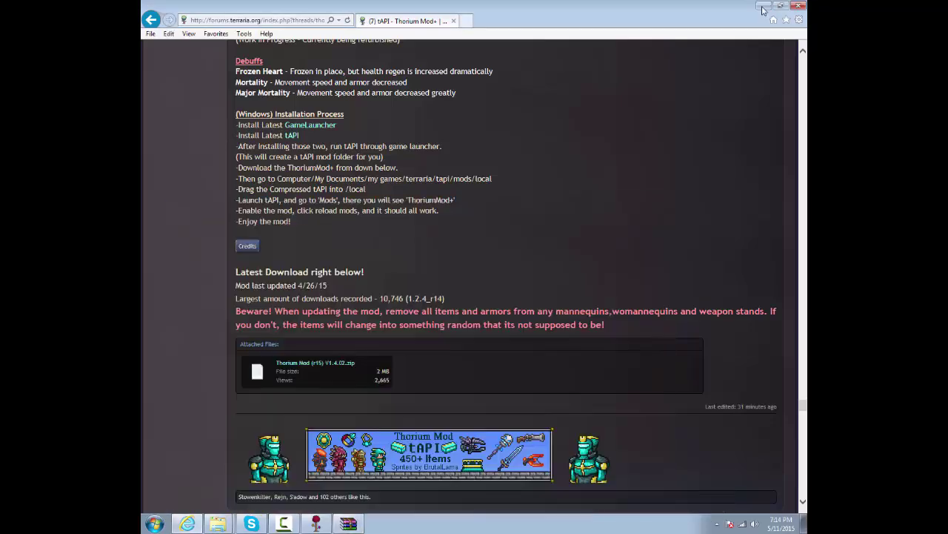
- Dismiss WinRAR's reminder and drag ThoriumMod+.tapi into the Local mods folder, replacing the old copy
{"action": "left_click", "coordinate": [763, 7]}
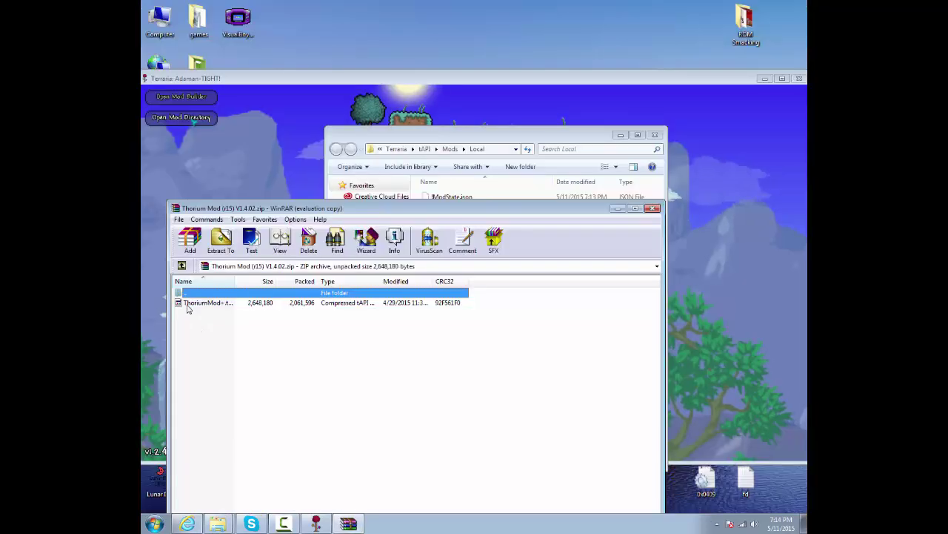
{"action": "left_click", "coordinate": [495, 342]}
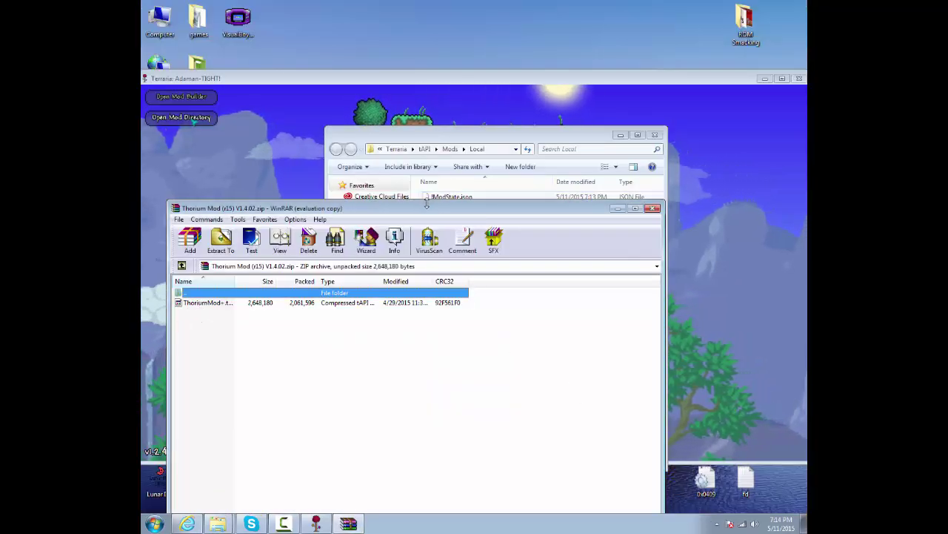
{"action": "mouse_move", "coordinate": [282, 208]}
{"action": "left_mouse_down"}
{"action": "mouse_move", "coordinate": [407, 335]}
{"action": "mouse_move", "coordinate": [491, 373]}
{"action": "left_mouse_up"}
{"action": "left_click", "coordinate": [501, 468]}
{"action": "left_click_drag", "start_coordinate": [500, 467], "coordinate": [475, 300]}
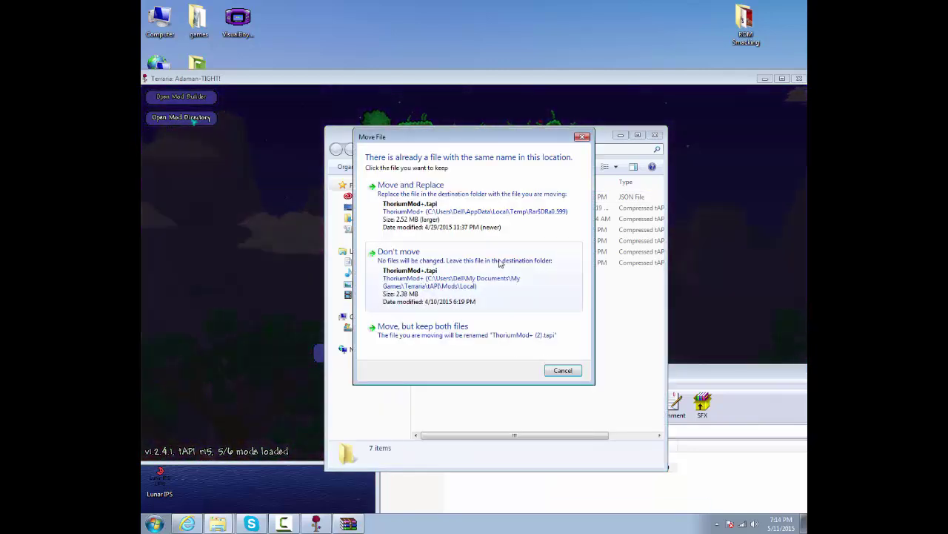
{"action": "left_click", "coordinate": [412, 189]}
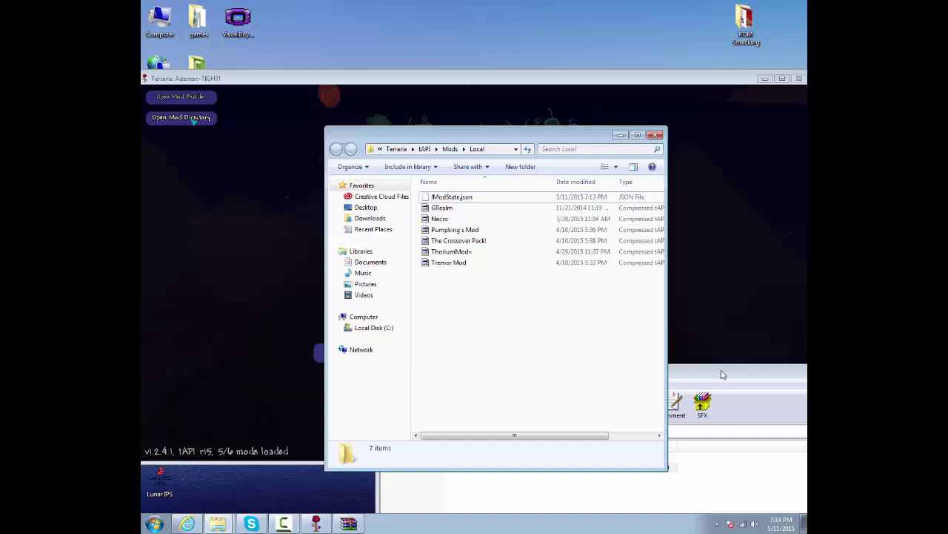
- Drag ThoriumMod+ into the Local folder again, resolve the duplicate conflict, and close WinRAR
{"action": "mouse_move", "coordinate": [723, 374]}
{"action": "left_mouse_down"}
{"action": "mouse_move", "coordinate": [540, 328]}
{"action": "mouse_move", "coordinate": [606, 280]}
{"action": "left_mouse_up"}
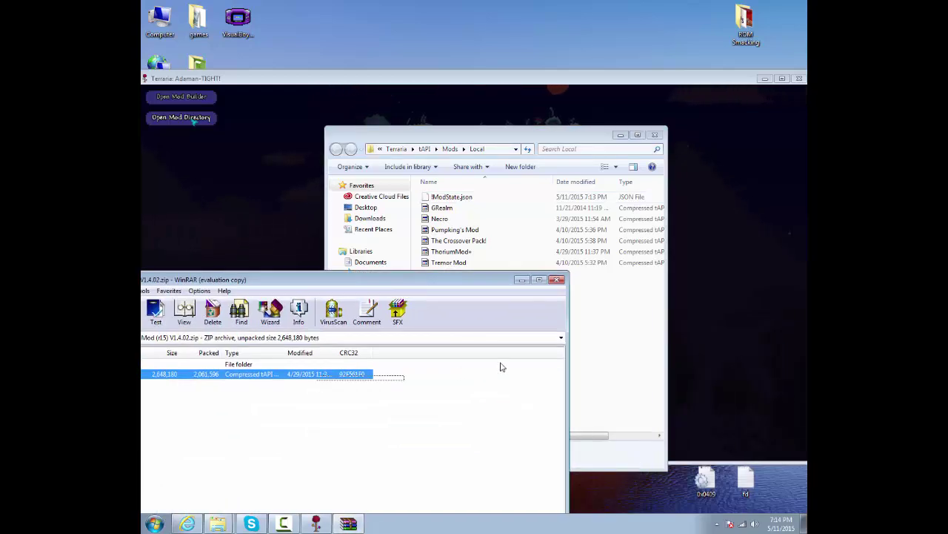
{"action": "left_click_drag", "start_coordinate": [606, 355], "coordinate": [604, 352]}
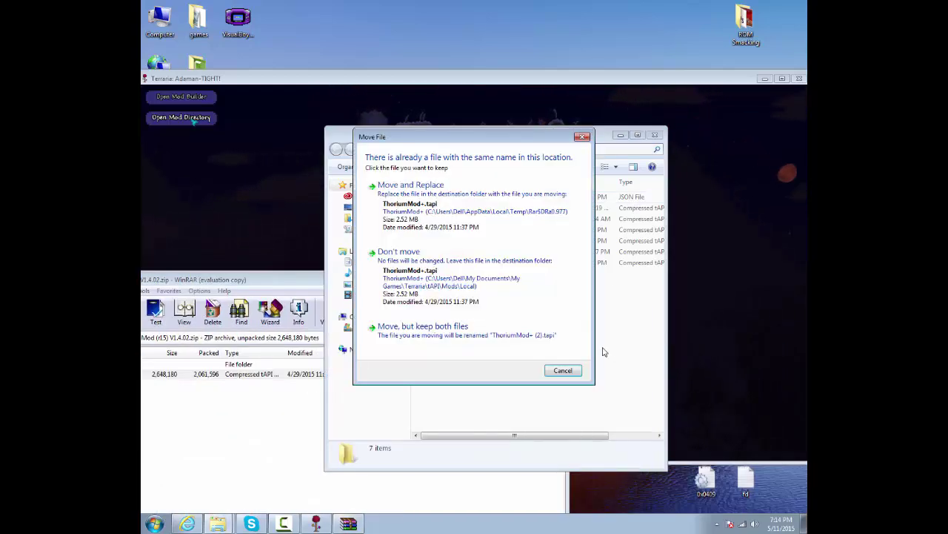
{"action": "left_click", "coordinate": [460, 211]}
{"action": "left_click", "coordinate": [318, 280]}
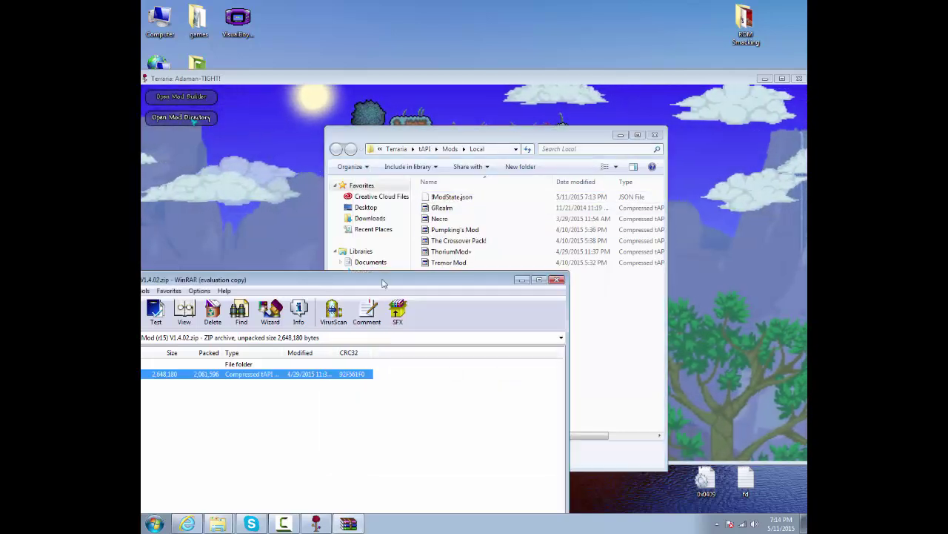
{"action": "left_click", "coordinate": [549, 286]}
{"action": "key", "text": "alt+F4"}
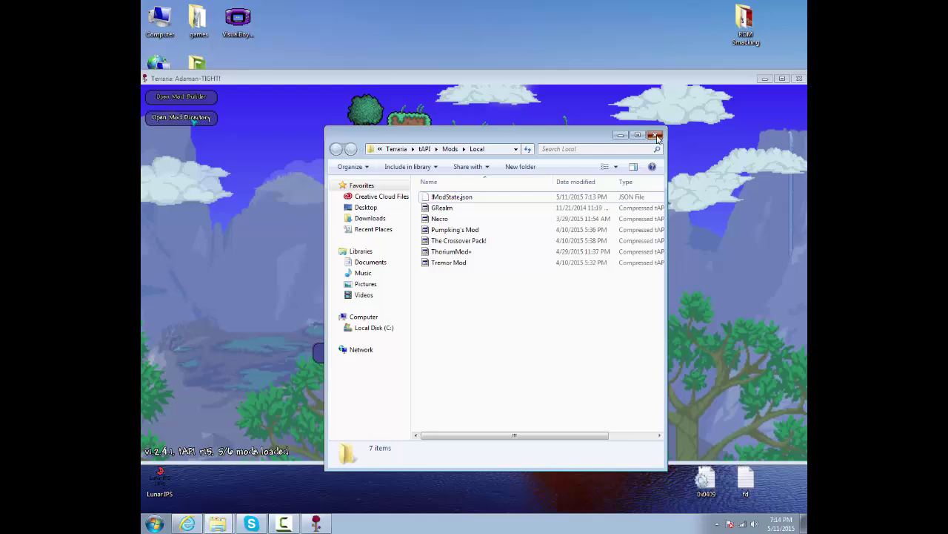
- Close the Local mods folder window and reload all six mods in tAPI
{"action": "left_click", "coordinate": [658, 138]}
{"action": "left_click", "coordinate": [462, 354]}
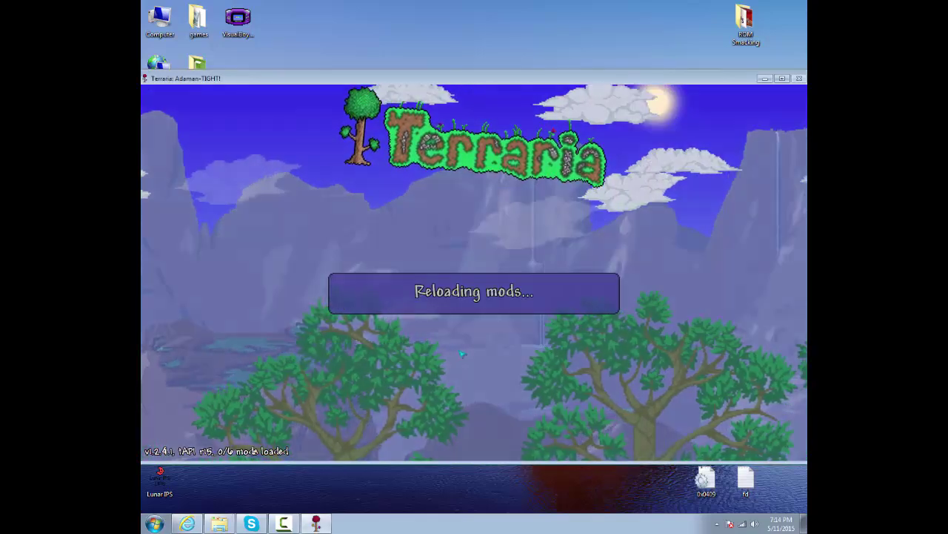